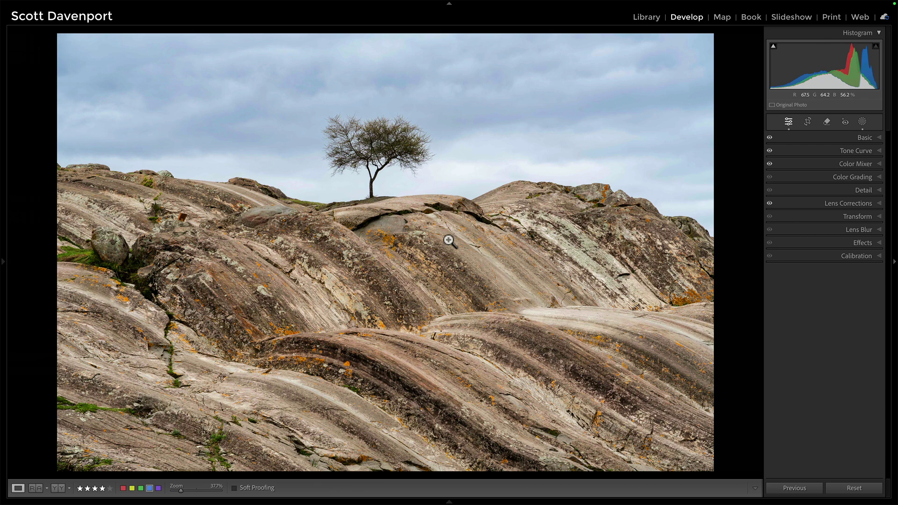
# Enter Crop & Straighten and switch the crop overlay to the Diagonal guide
pyautogui.press('r')
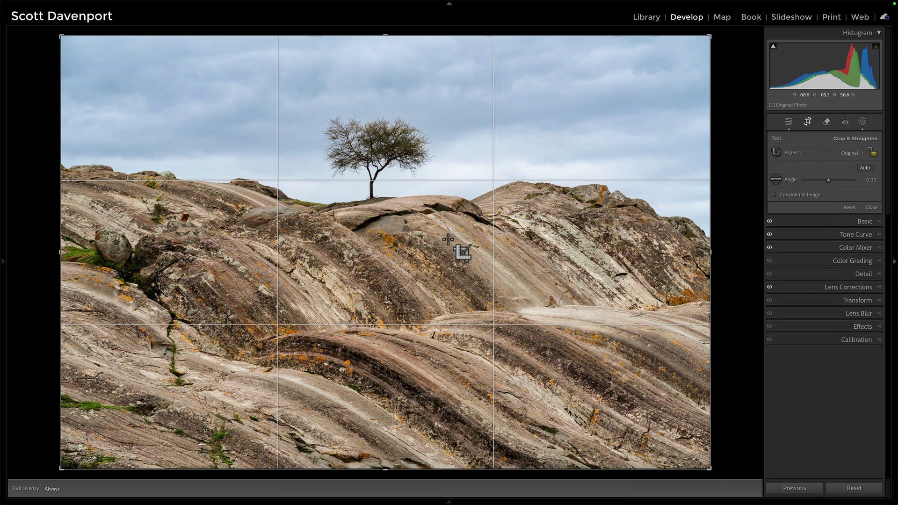
pyautogui.press('o')
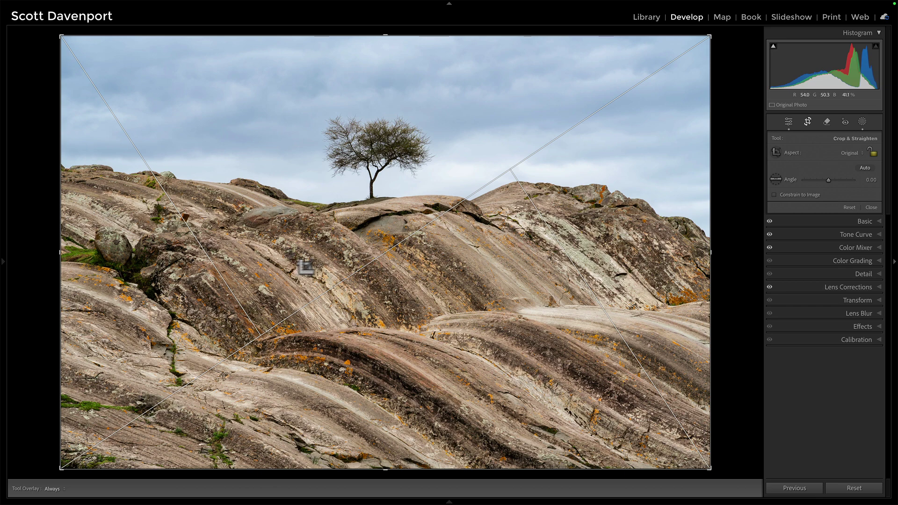
# Try a tighter crop with Lights Dim on, raising the bottom edge and narrowing the right
pyautogui.moveTo(384, 467); pyautogui.dragTo(387, 430)
pyautogui.press('l')
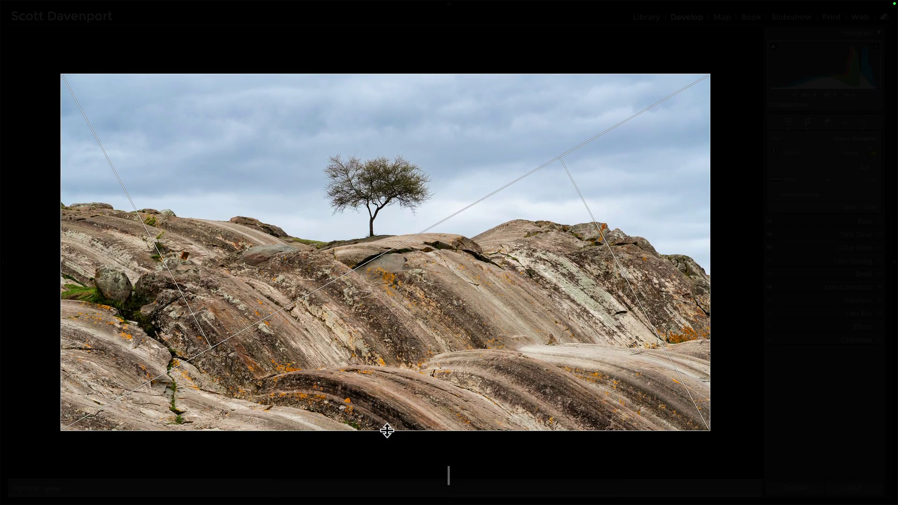
pyautogui.click(57, 250)
pyautogui.moveTo(709, 246); pyautogui.dragTo(675, 247)
pyautogui.click(671, 246)
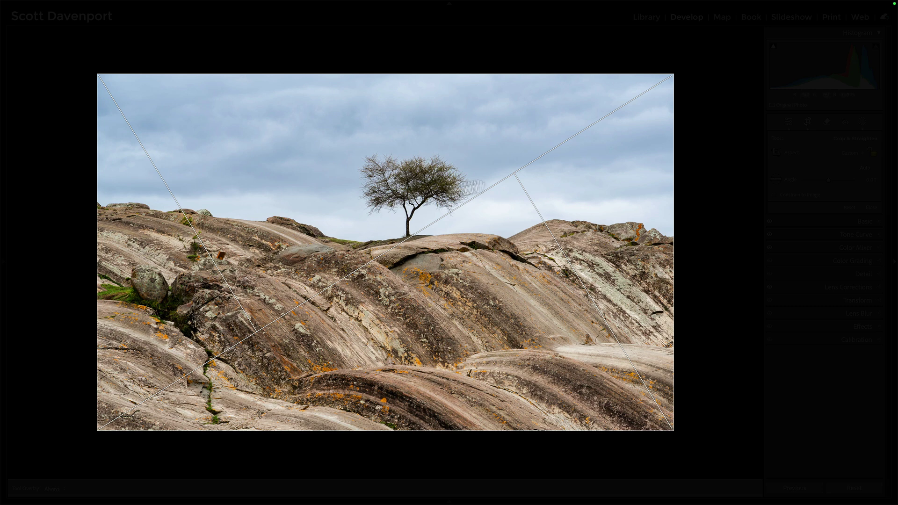
# Adjust the right, left and top crop edges, then reset the crop to the full photo
pyautogui.moveTo(674, 174)
pyautogui.mouseDown()
pyautogui.moveTo(701, 175)
pyautogui.moveTo(683, 175)
pyautogui.mouseUp()
pyautogui.moveTo(84, 198); pyautogui.dragTo(95, 198)
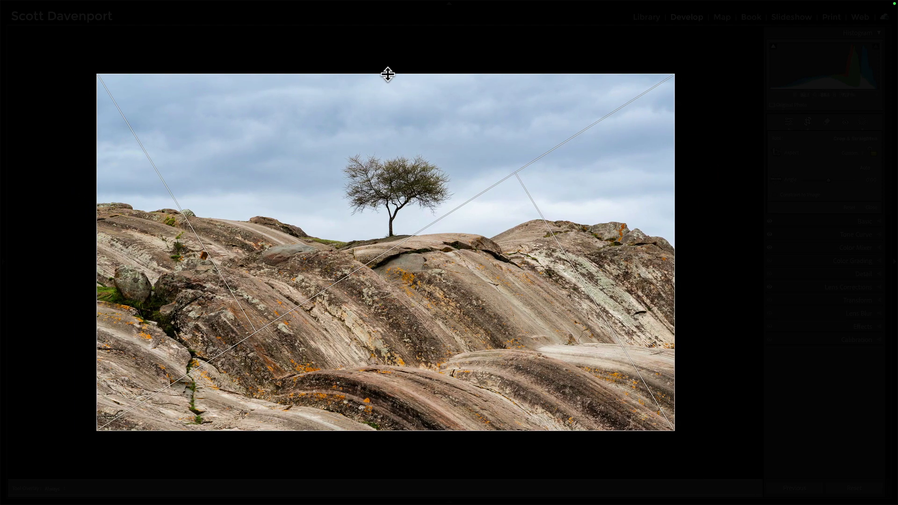
pyautogui.moveTo(388, 55); pyautogui.dragTo(390, 74)
pyautogui.click(392, 44)
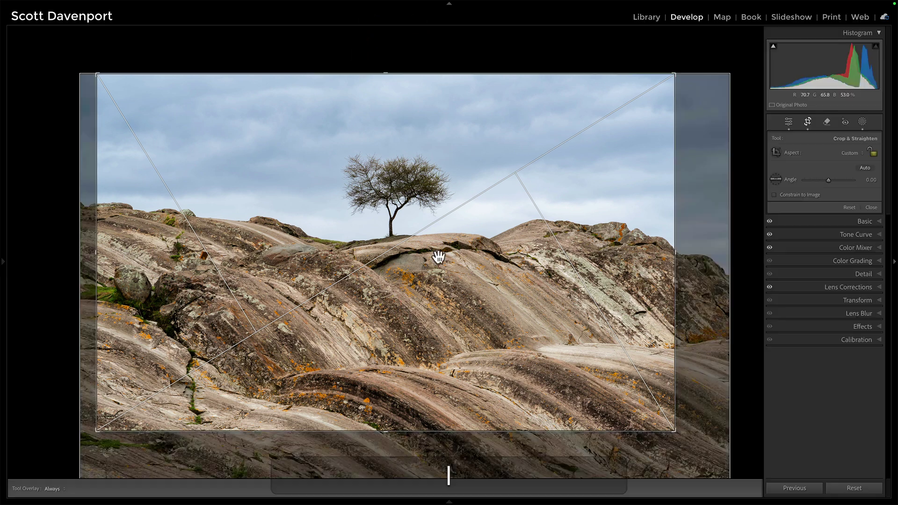
pyautogui.click(848, 207)
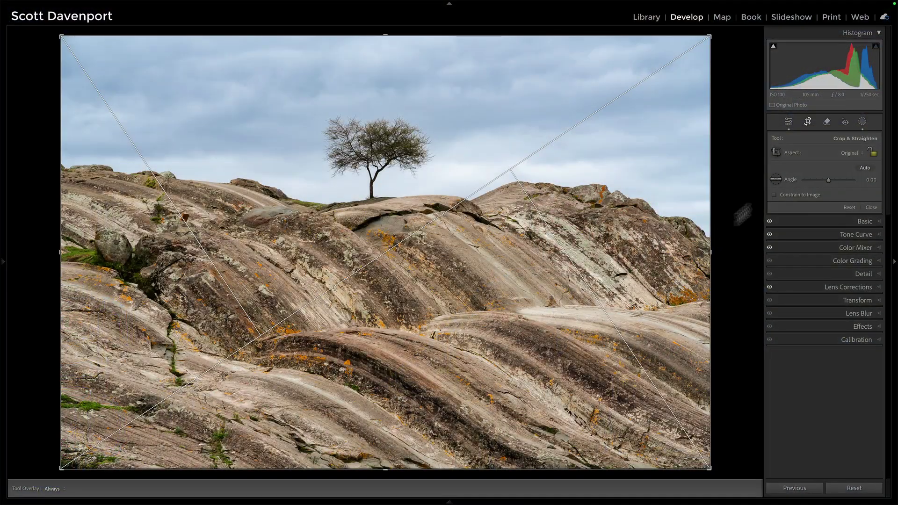
# Set the crop aspect ratio to 4x5 / 8x10 portrait
pyautogui.click(848, 150)
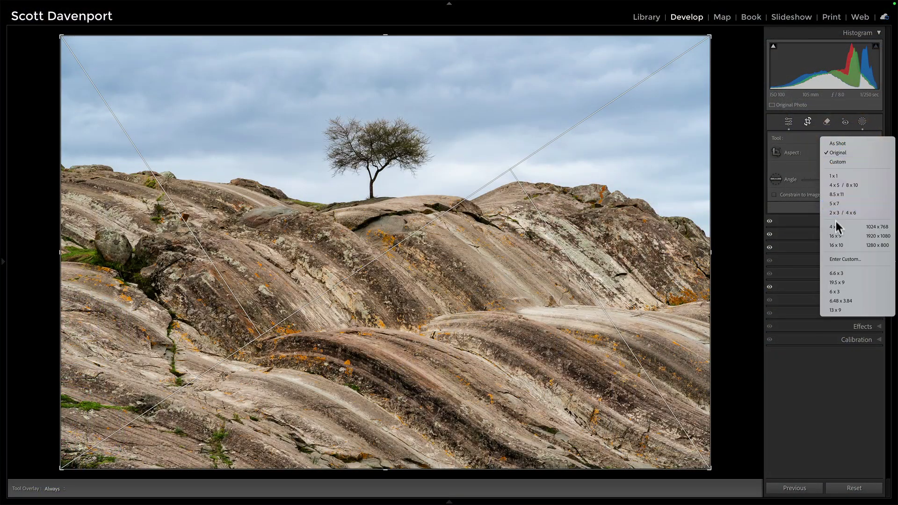
pyautogui.click(837, 186)
pyautogui.click(872, 153)
pyautogui.moveTo(651, 252); pyautogui.dragTo(511, 250)
pyautogui.click(852, 153)
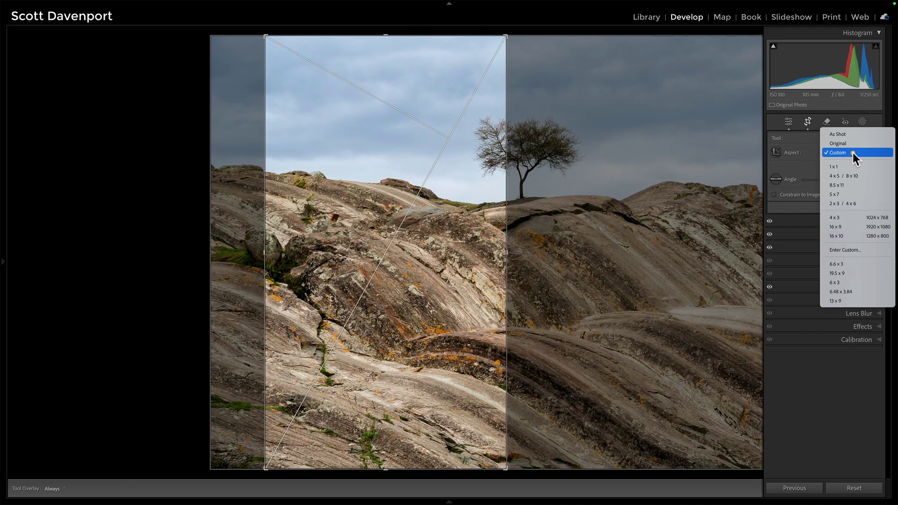
pyautogui.click(846, 175)
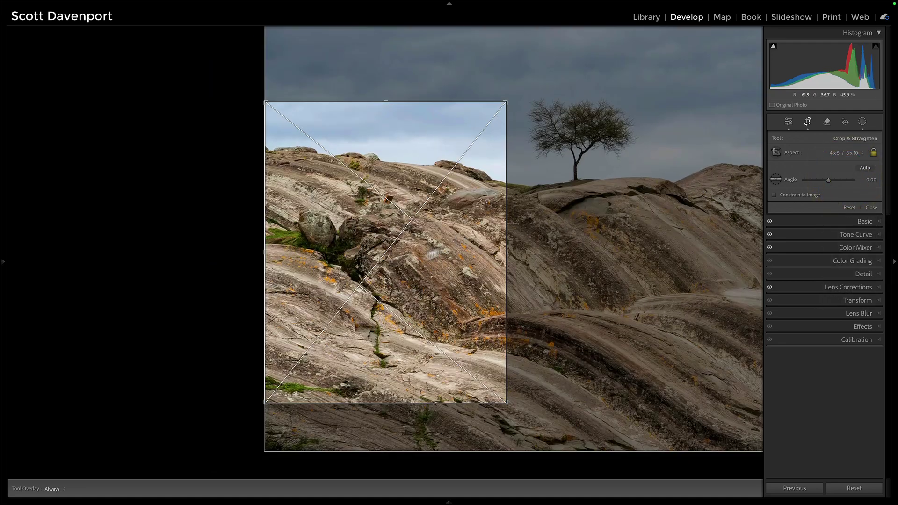
# Slide the photo so the tree sits near the top centre and enlarge the 4x5 crop downward
pyautogui.moveTo(432, 254); pyautogui.dragTo(271, 304)
pyautogui.moveTo(383, 403); pyautogui.dragTo(380, 453)
pyautogui.moveTo(425, 316); pyautogui.dragTo(399, 310)
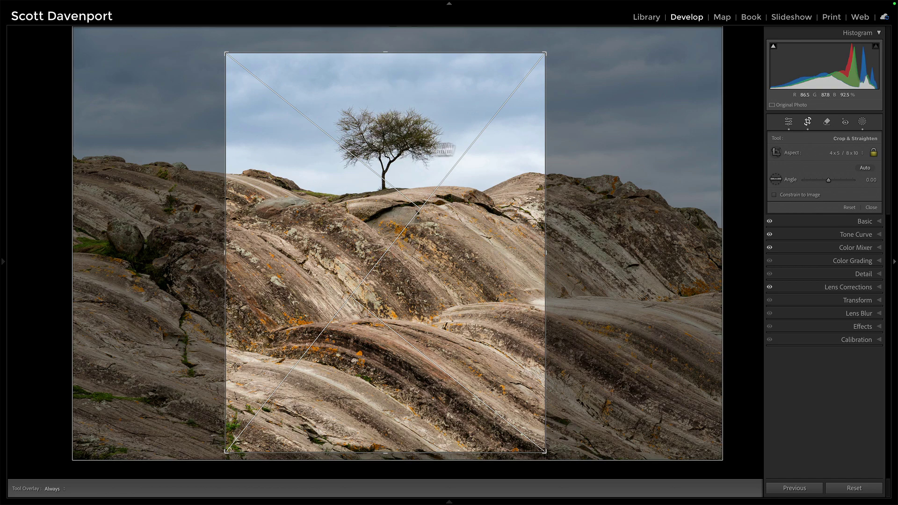
# Preview the 4x5 crop with Lights Out, then unlock the crop proportions
pyautogui.press('l')
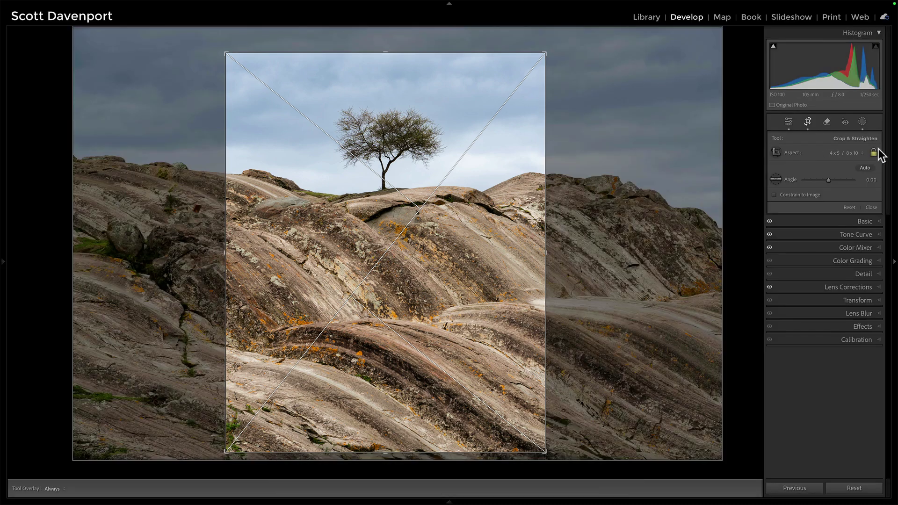
pyautogui.click(872, 151)
# Pull the crop edges out into a wide Custom-ratio landscape frame with more sky above
pyautogui.moveTo(545, 253); pyautogui.dragTo(615, 253)
pyautogui.moveTo(156, 54); pyautogui.dragTo(91, 47)
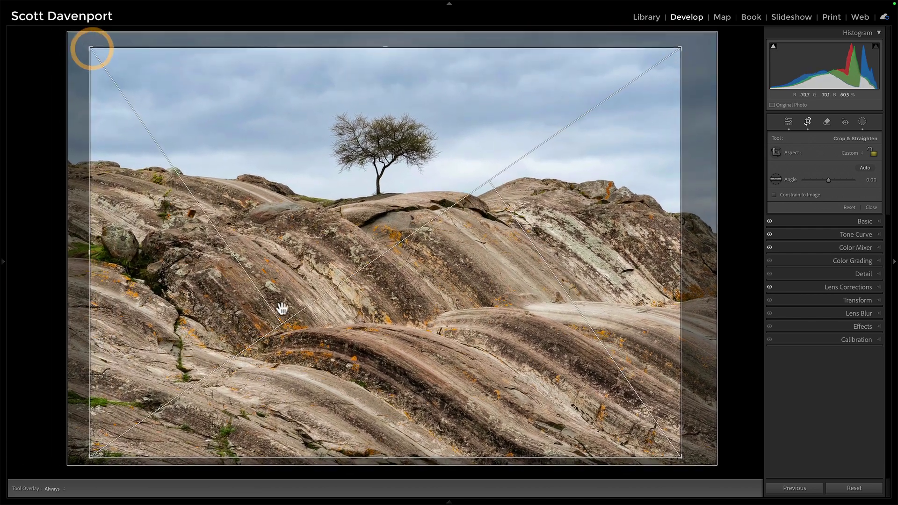
pyautogui.moveTo(384, 457); pyautogui.dragTo(385, 426)
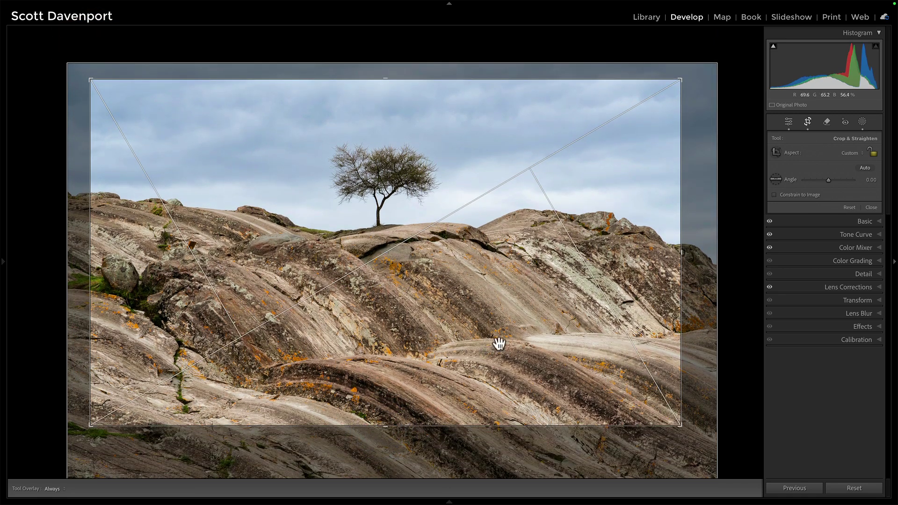
pyautogui.moveTo(385, 80); pyautogui.dragTo(387, 58)
# Reposition the photo so the tree sits near the centre, then cycle the crop overlays
pyautogui.click(474, 289)
pyautogui.moveTo(474, 289); pyautogui.dragTo(489, 295)
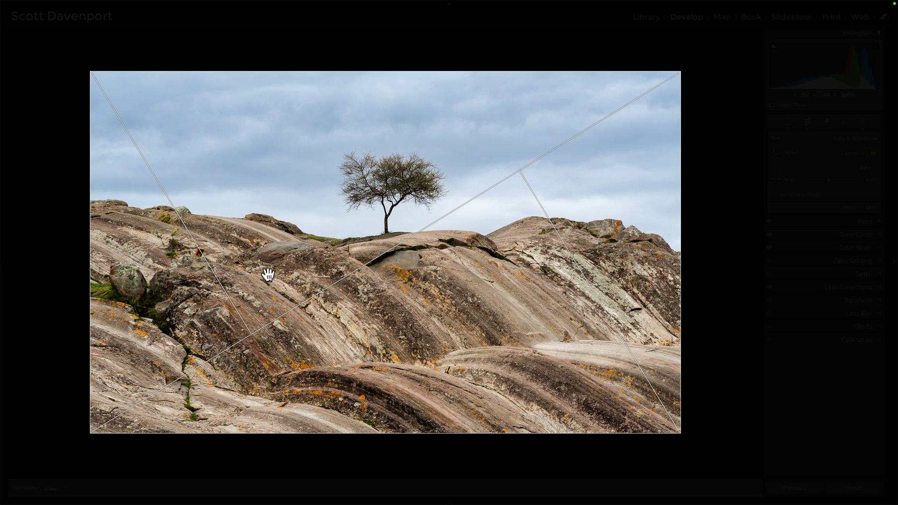
pyautogui.moveTo(299, 267); pyautogui.dragTo(300, 267)
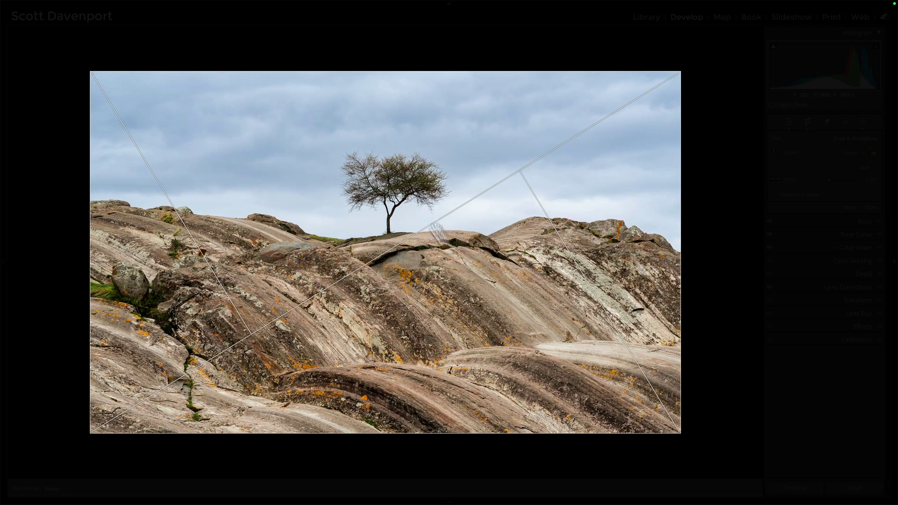
pyautogui.moveTo(466, 281); pyautogui.dragTo(462, 281)
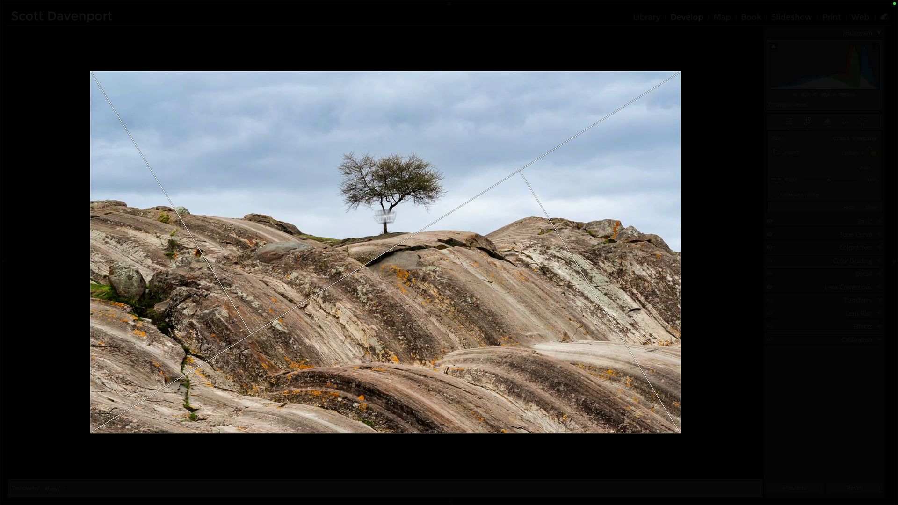
pyautogui.press('o')
pyautogui.press('o')
pyautogui.press('o')
pyautogui.press('o')
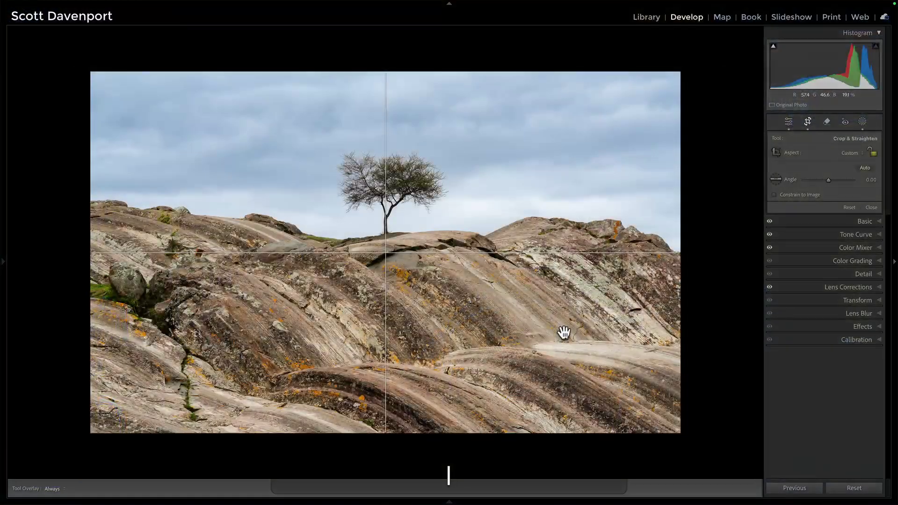
pyautogui.press('l')
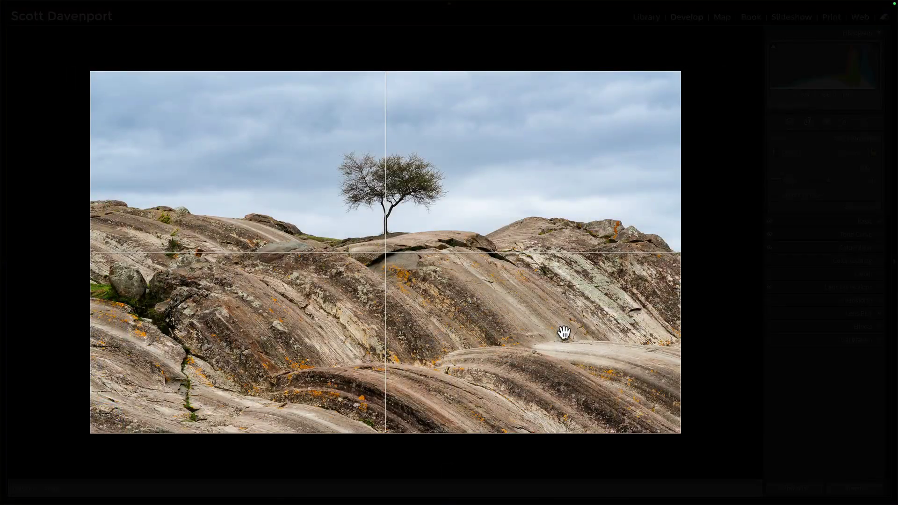
# Send the cropped tree photo to Photoshop 2025 with Edit In > Open as Smart Object
pyautogui.rightClick(493, 173)
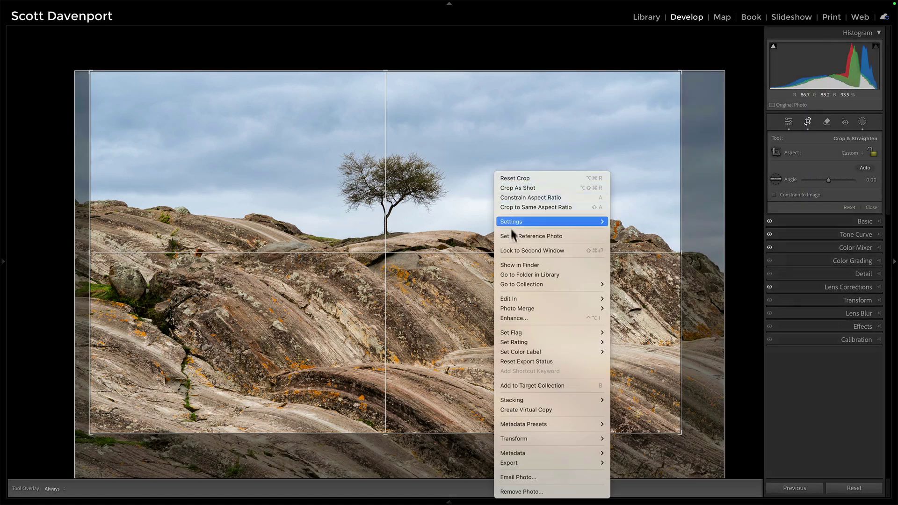
pyautogui.moveTo(514, 299)
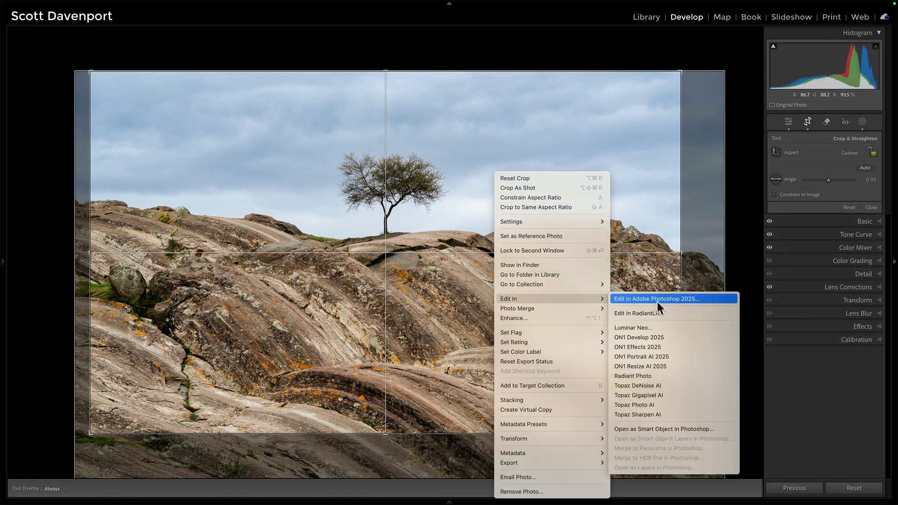
pyautogui.click(649, 428)
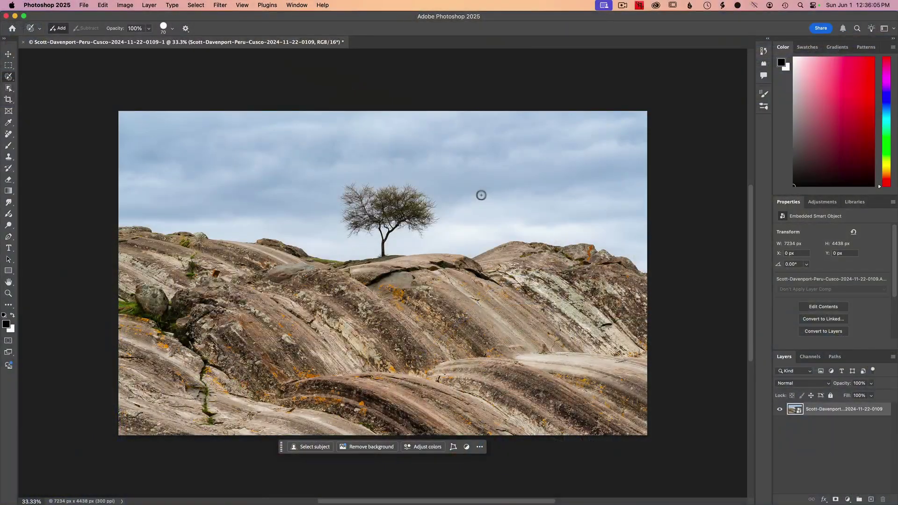
# Zoom out and drag the Crop tool's top edge up to add transparent canvas above the sky
pyautogui.scroll(-3, 481, 195)
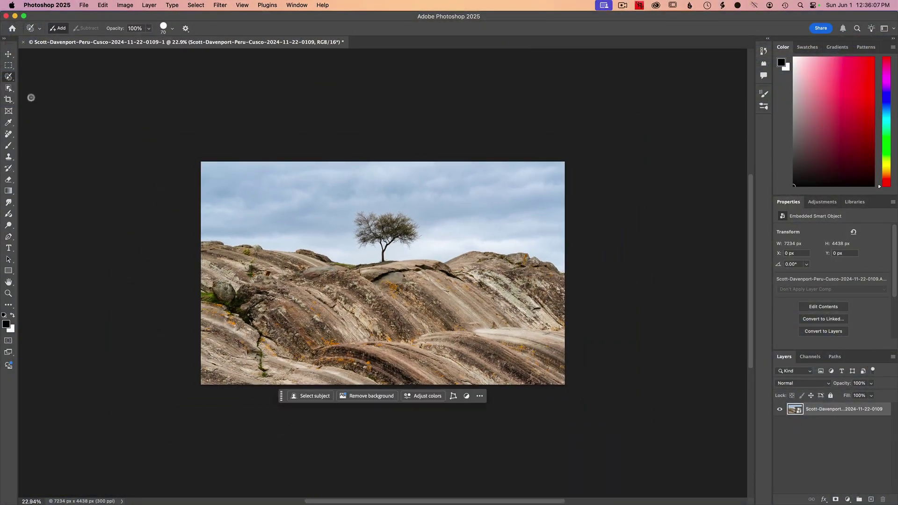
pyautogui.click(8, 100)
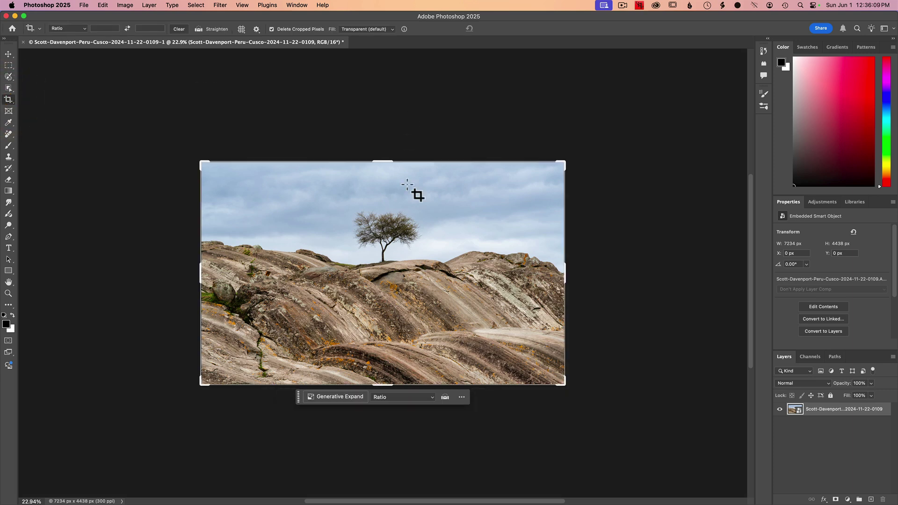
pyautogui.moveTo(386, 160); pyautogui.dragTo(386, 121)
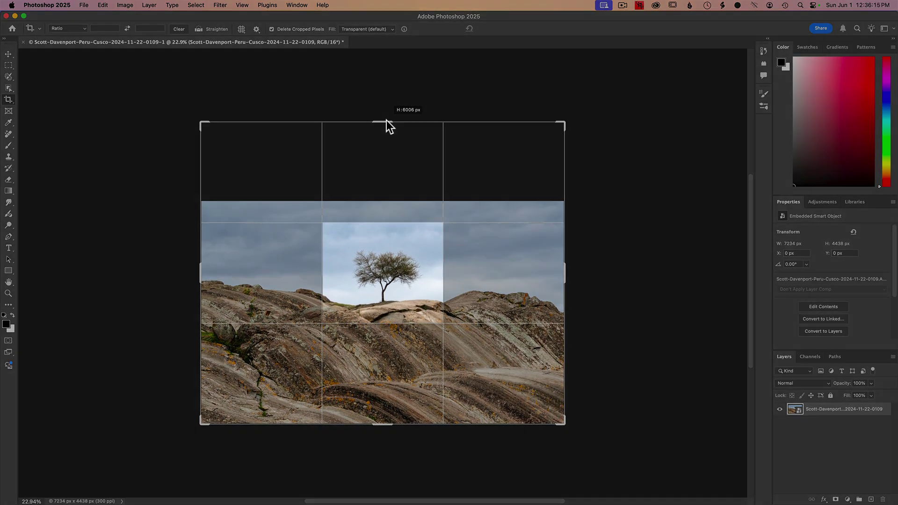
pyautogui.moveTo(386, 121); pyautogui.dragTo(386, 123)
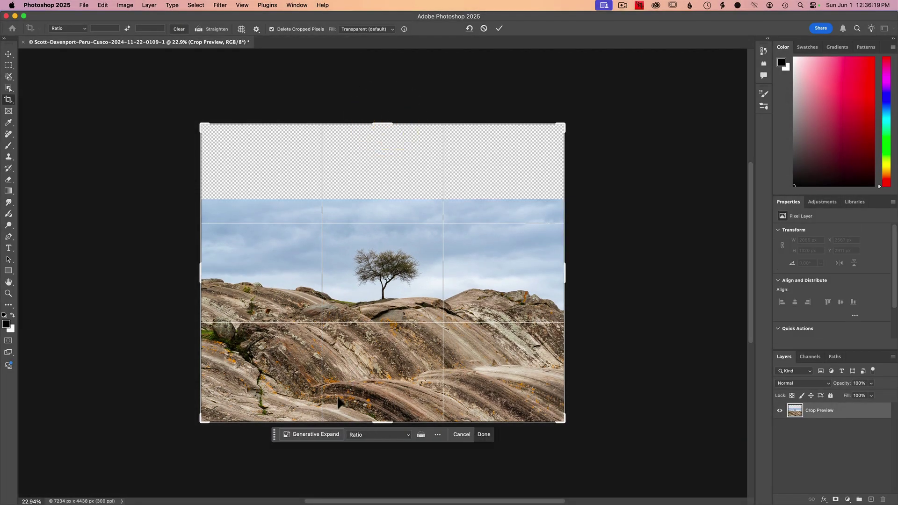
# Run Generative Expand with an empty prompt to fill the new top band with sky
pyautogui.click(330, 433)
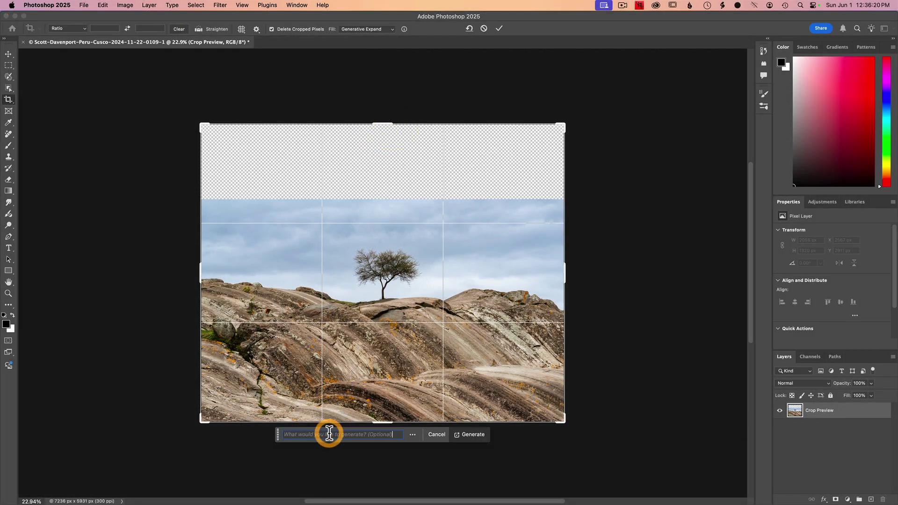
pyautogui.click(473, 434)
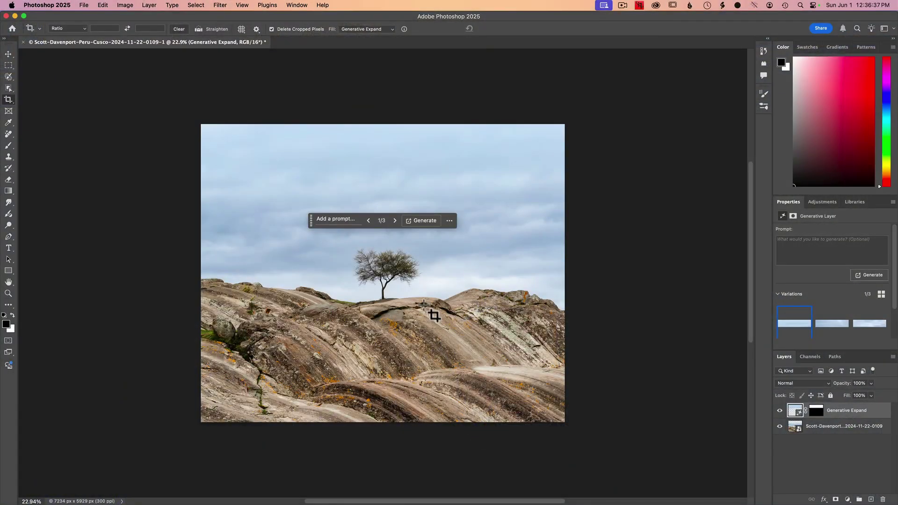
# Dismiss the result rating dialog, move the taskbar aside, and advance to sky variation 3 of 3
pyautogui.click(449, 220)
pyautogui.click(495, 247)
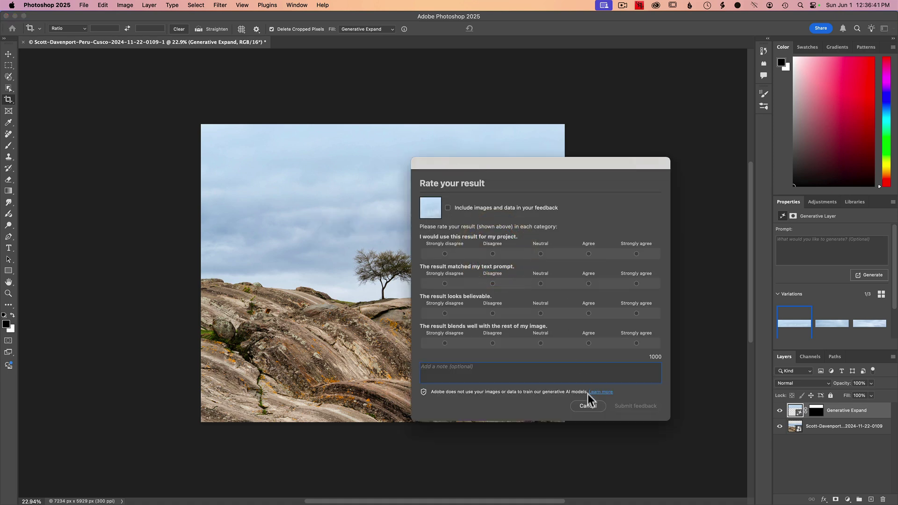
pyautogui.click(590, 404)
pyautogui.moveTo(317, 219); pyautogui.dragTo(517, 240)
pyautogui.click(602, 241)
pyautogui.click(602, 240)
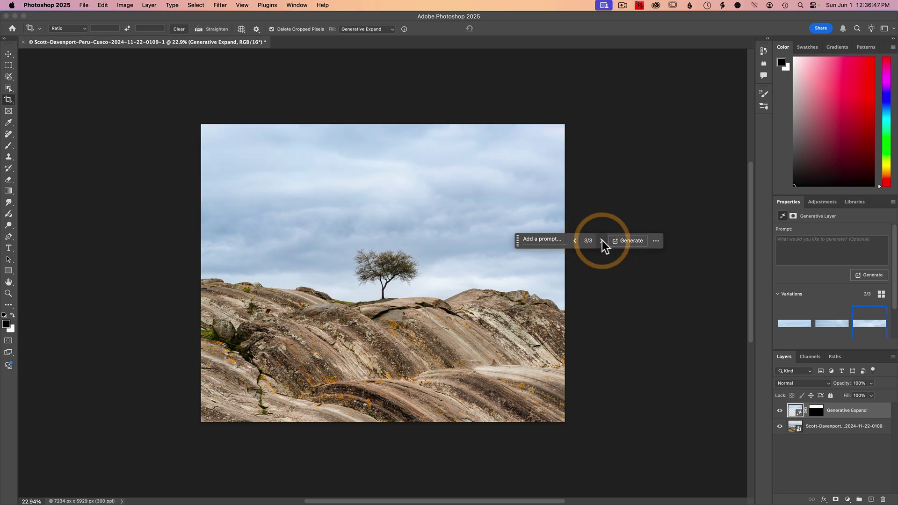